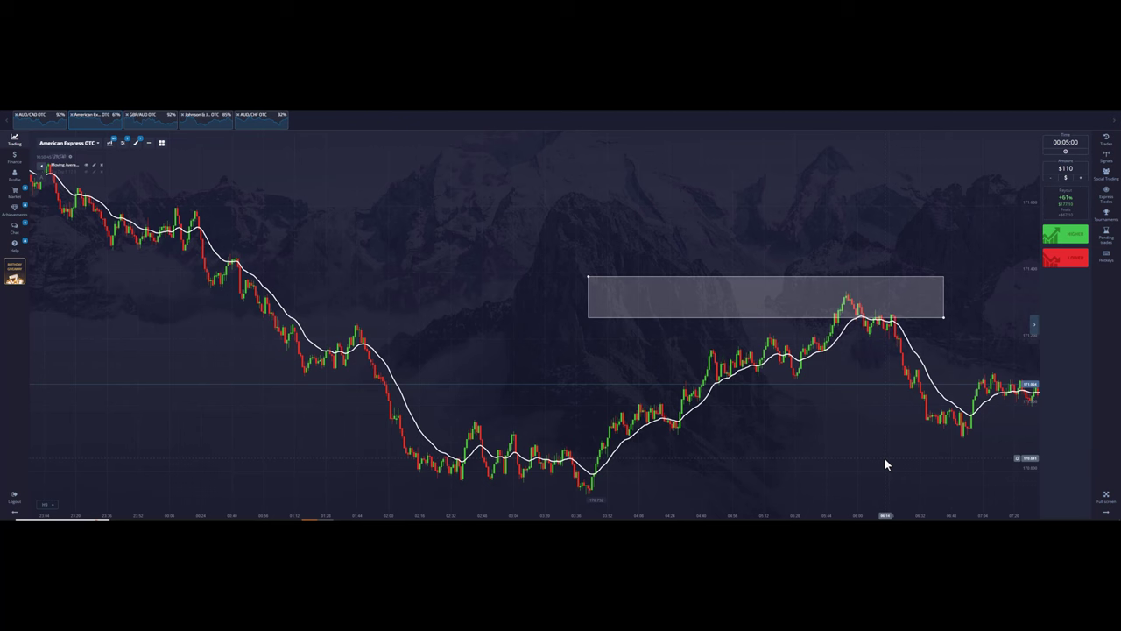
Review the American Express OTC chart from the marked zone forward to the latest candles.
drag(871, 461, 421, 433)
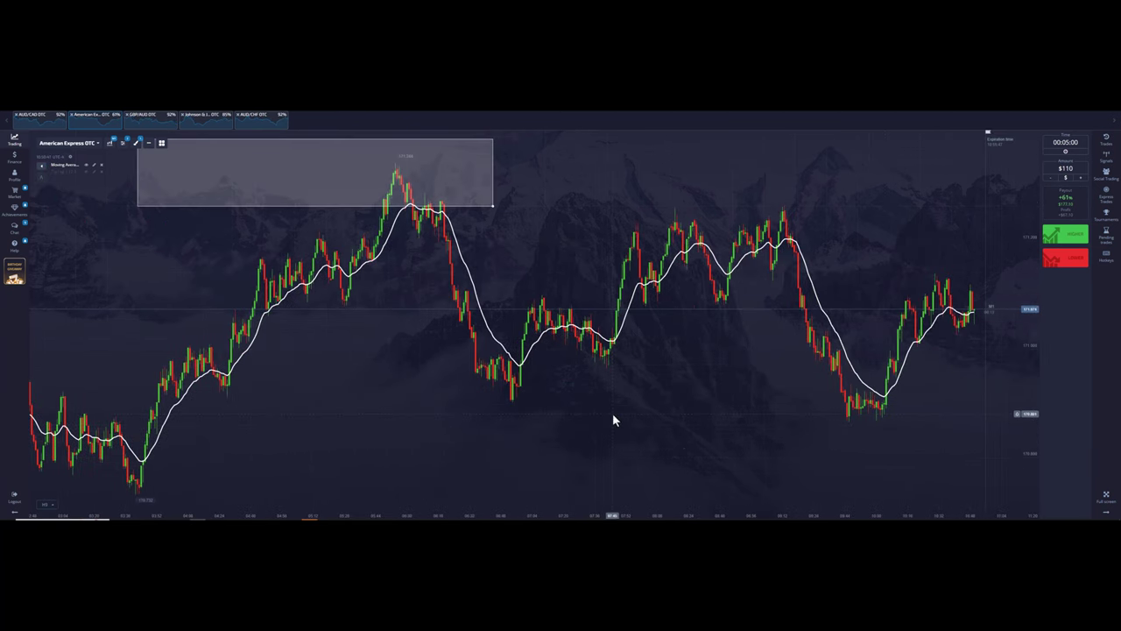
mouse_move(613, 417)
mouse_down()
mouse_move(495, 418)
mouse_move(519, 419)
mouse_up()
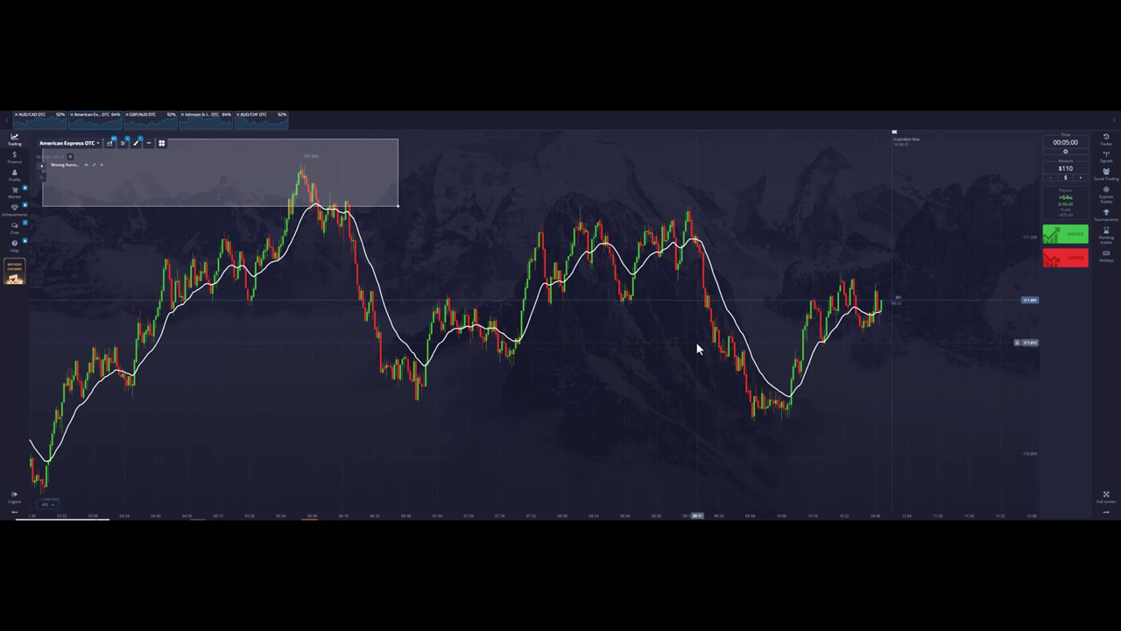
Open the AUD/CAD OTC chart and go back through its price history to before the marked zone.
click(34, 125)
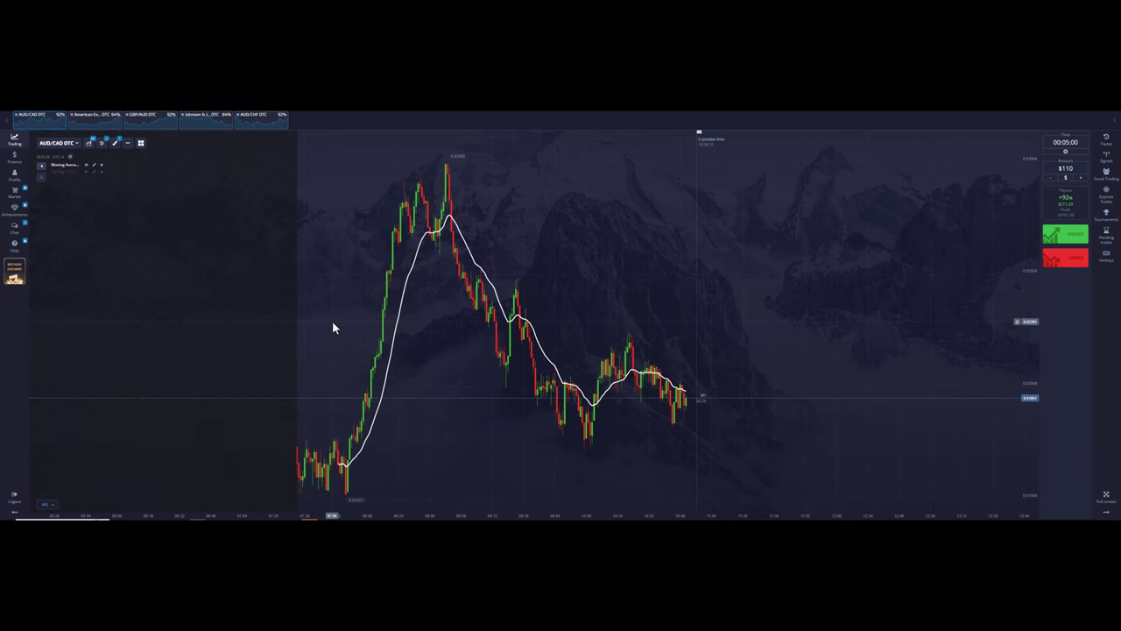
drag(346, 322, 470, 328)
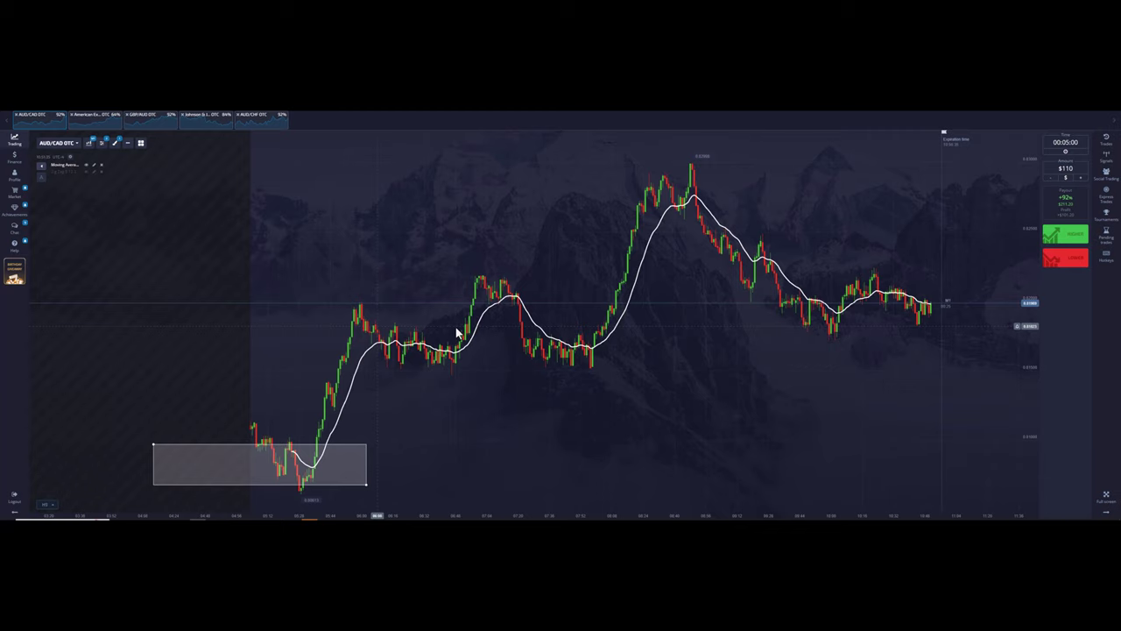
drag(455, 331, 683, 339)
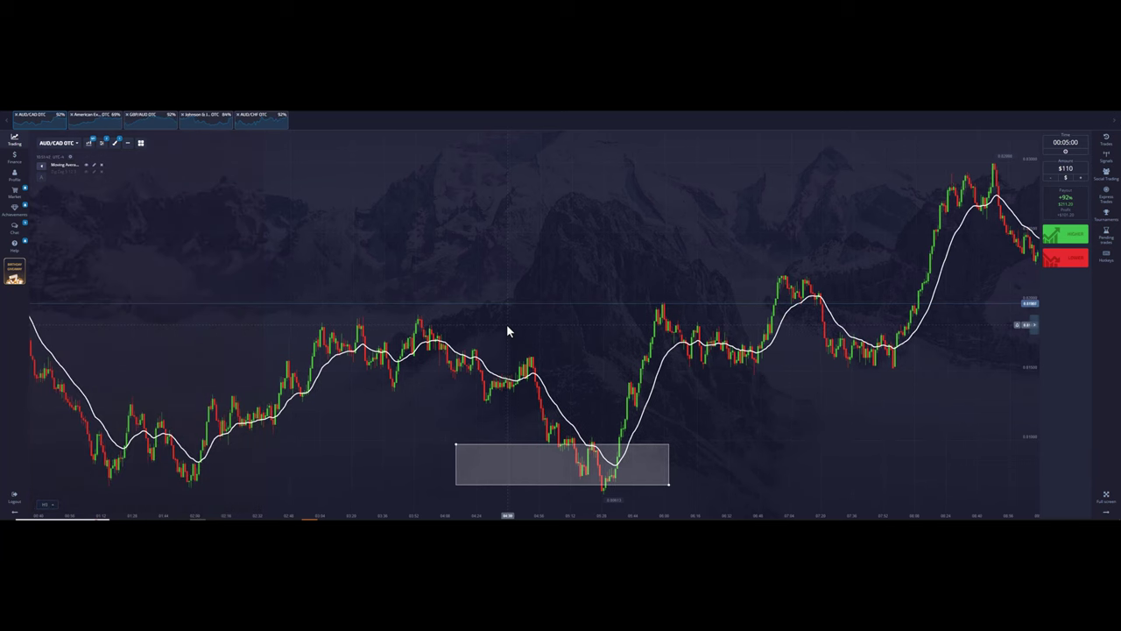
drag(441, 325, 654, 323)
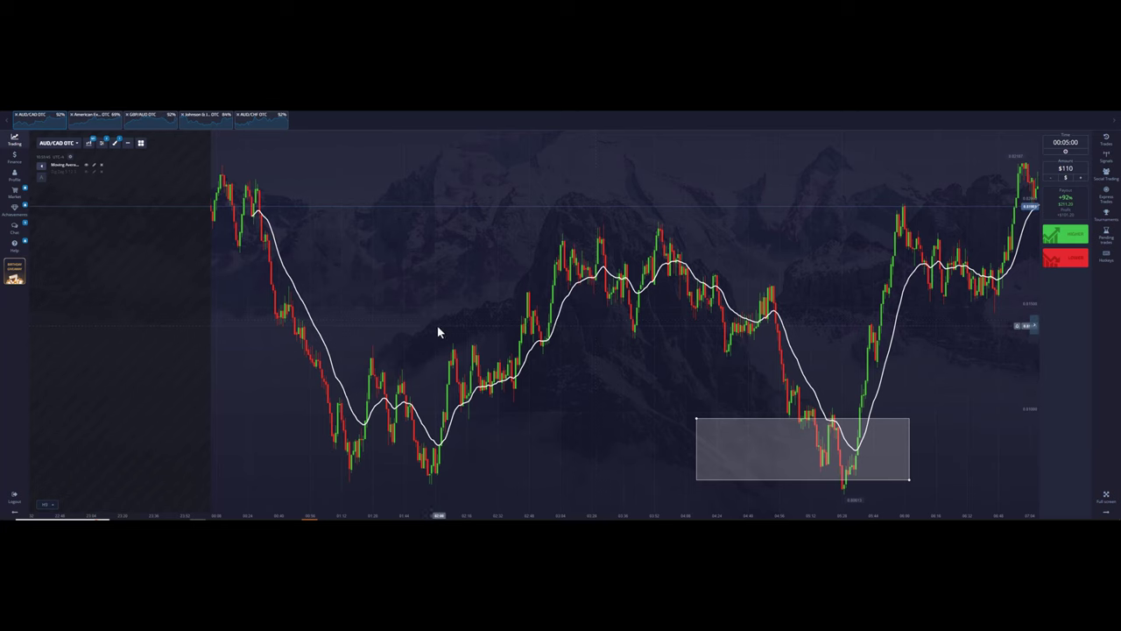
drag(441, 330, 563, 312)
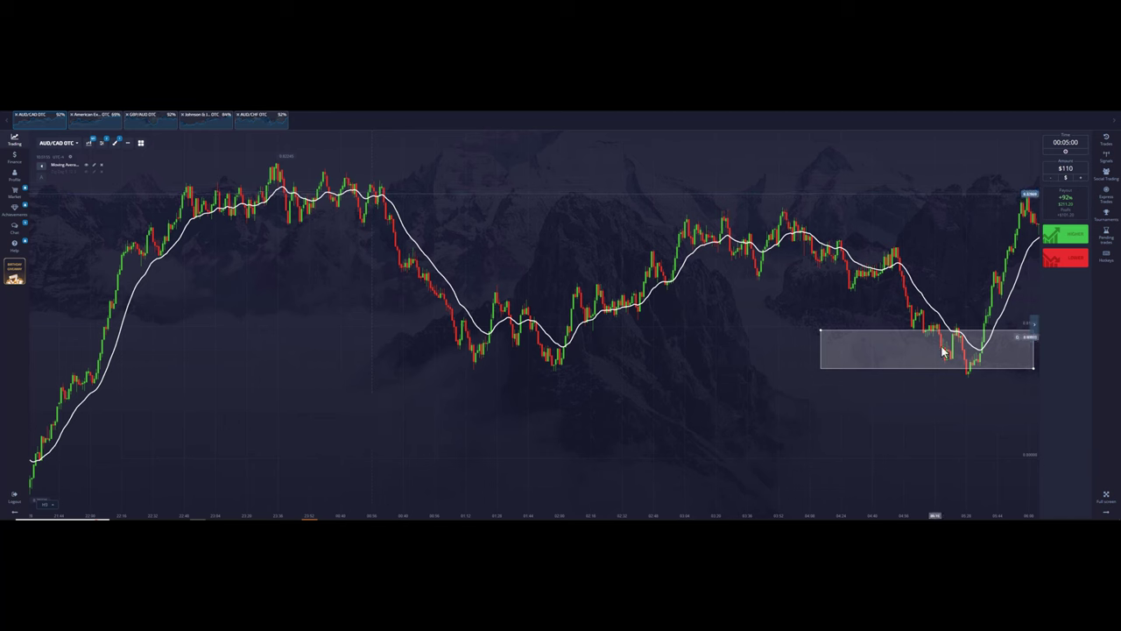
Examine the candles inside the marked AUD/CAD OTC zone up close, including the bounce out of it.
drag(920, 424, 775, 427)
scroll(766, 405, up, 3)
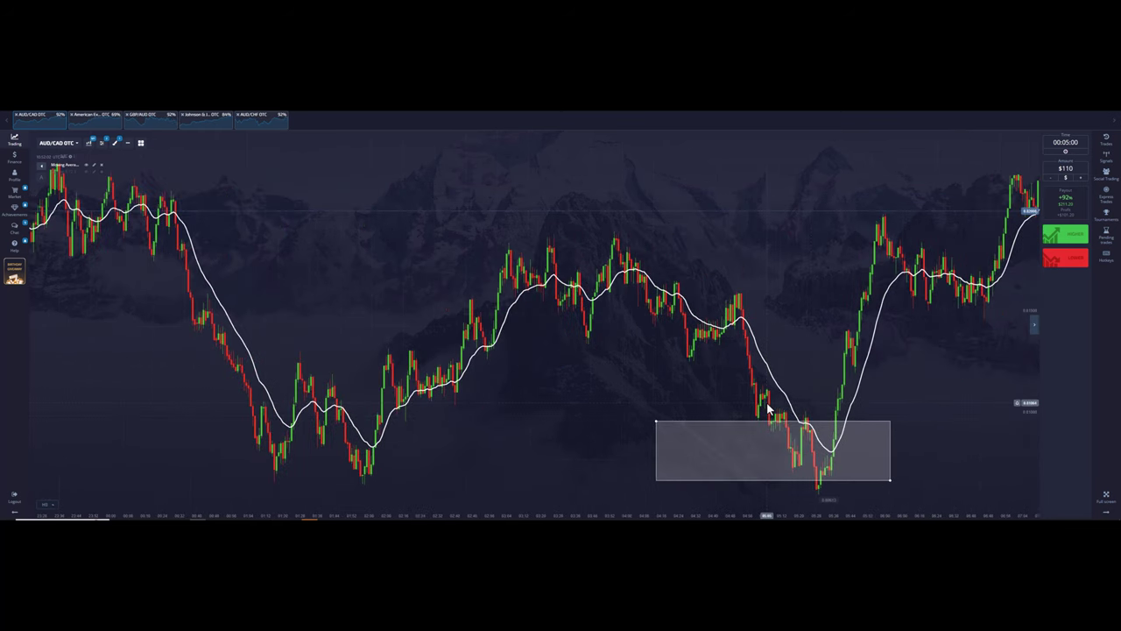
scroll(714, 368, down, 1)
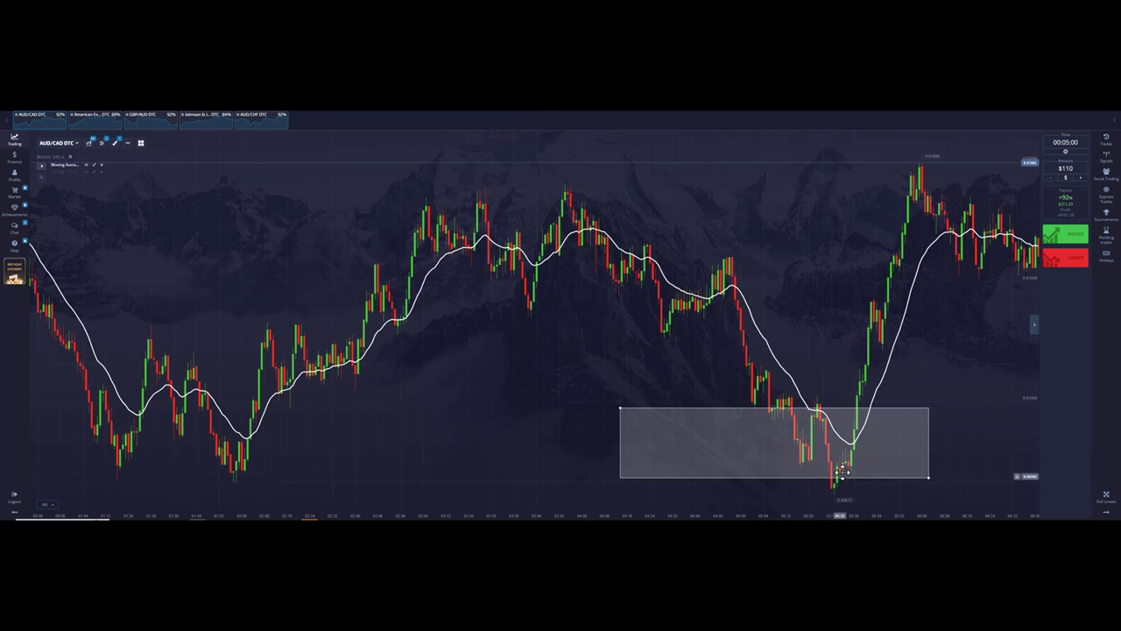
scroll(416, 364, down, 3)
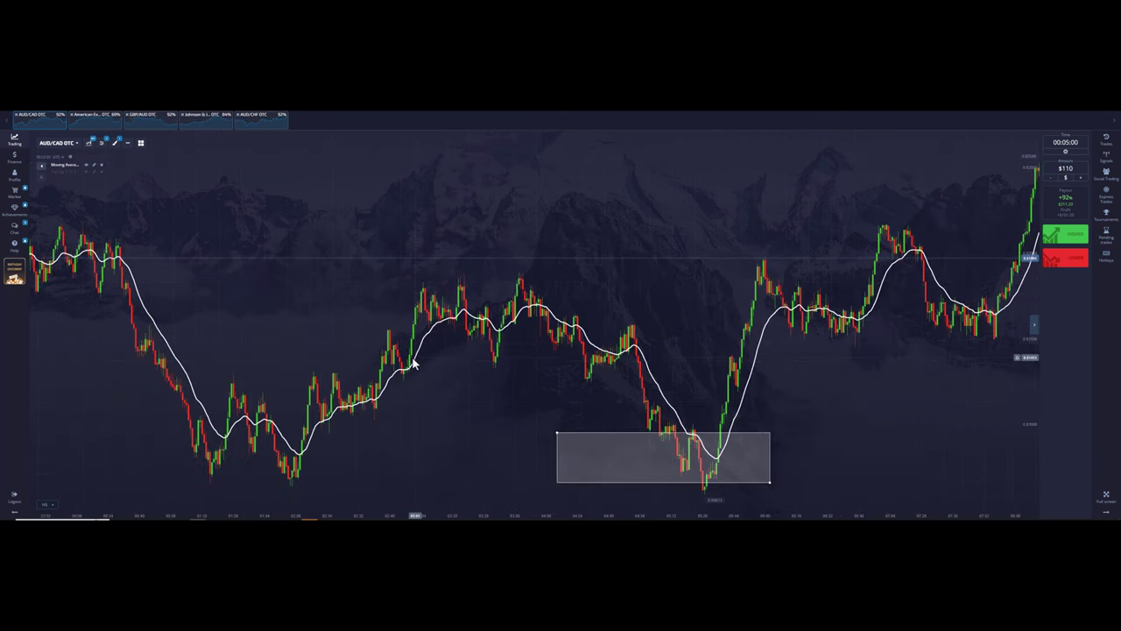
Trace the earlier AUD/CAD OTC upswing from its starting low, and compare it with the price reaction at the marked zone.
drag(220, 356, 517, 324)
scroll(517, 324, down, 3)
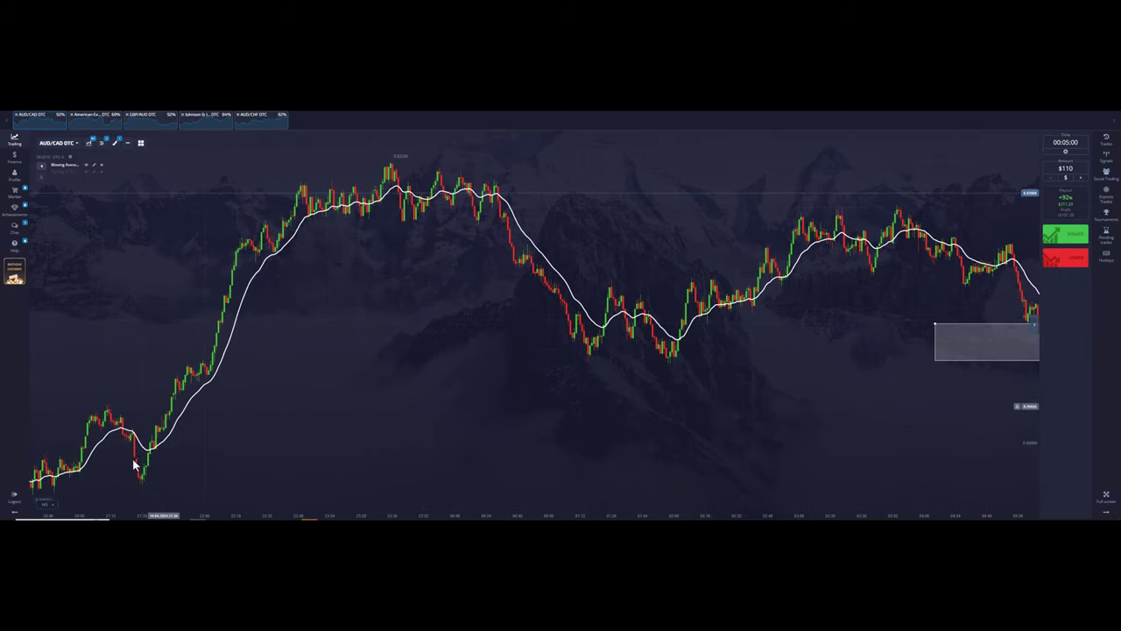
scroll(560, 385, up, 2)
scroll(513, 395, up, 2)
drag(513, 395, 350, 393)
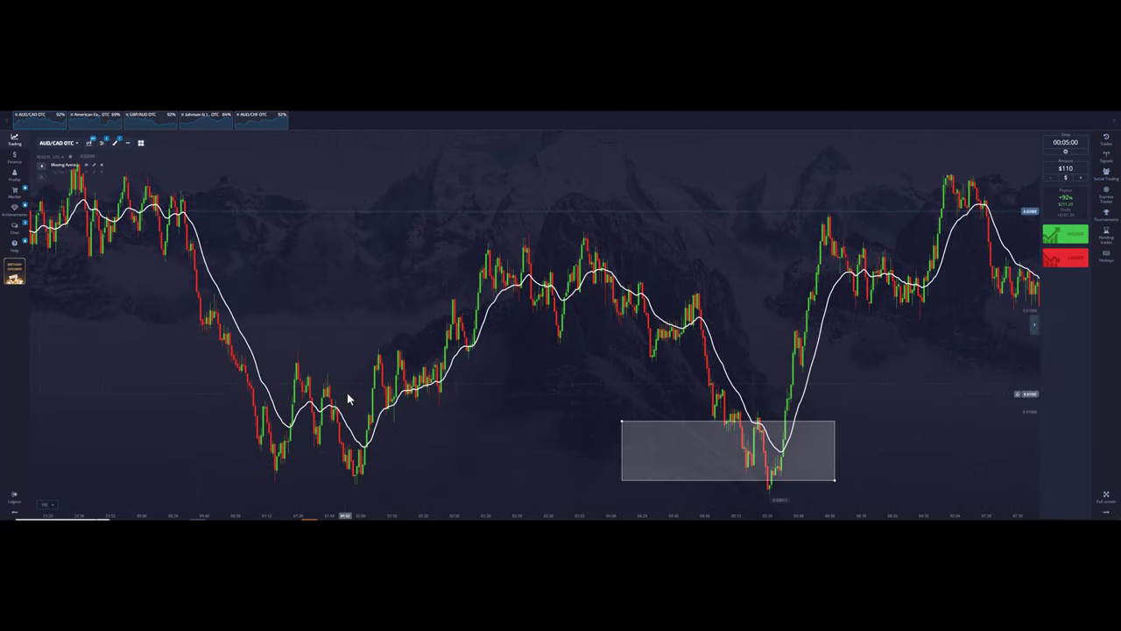
drag(553, 385, 449, 381)
scroll(521, 385, up, 3)
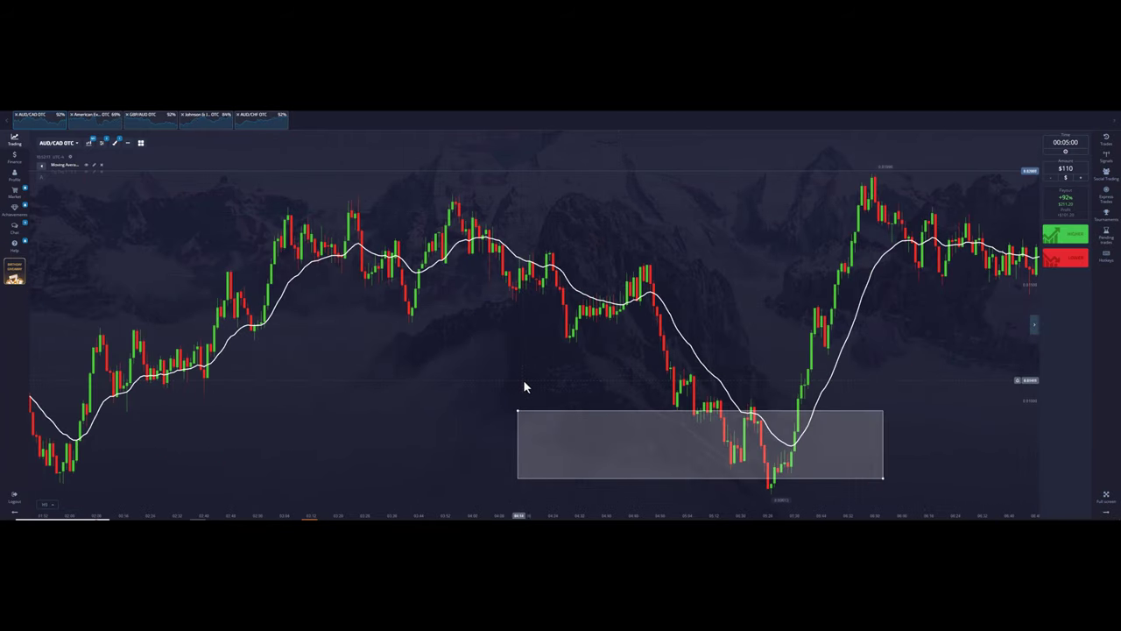
scroll(579, 381, down, 1)
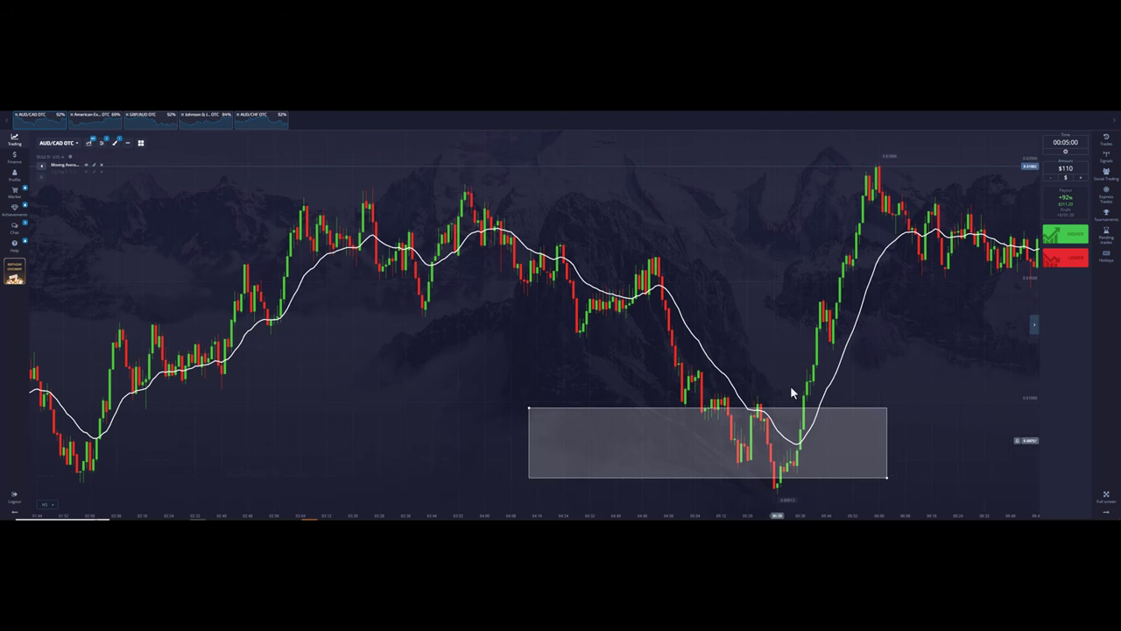
Review the AUD/CAD OTC swings on both sides of the marked zone, from the earlier high to the rally following it.
scroll(452, 332, down, 3)
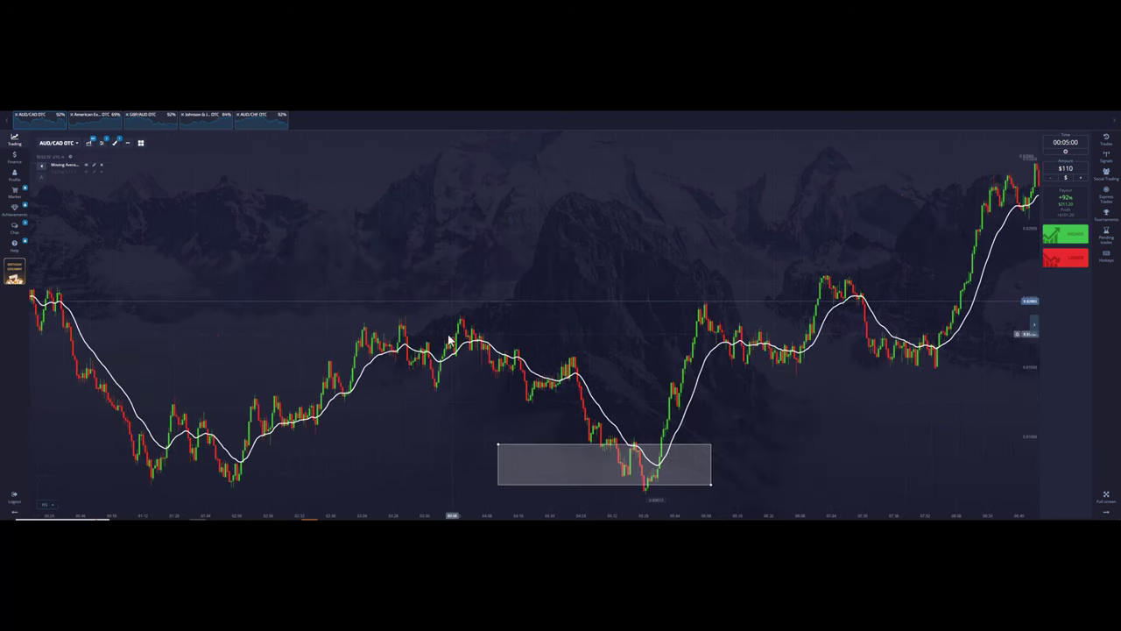
drag(400, 368, 479, 356)
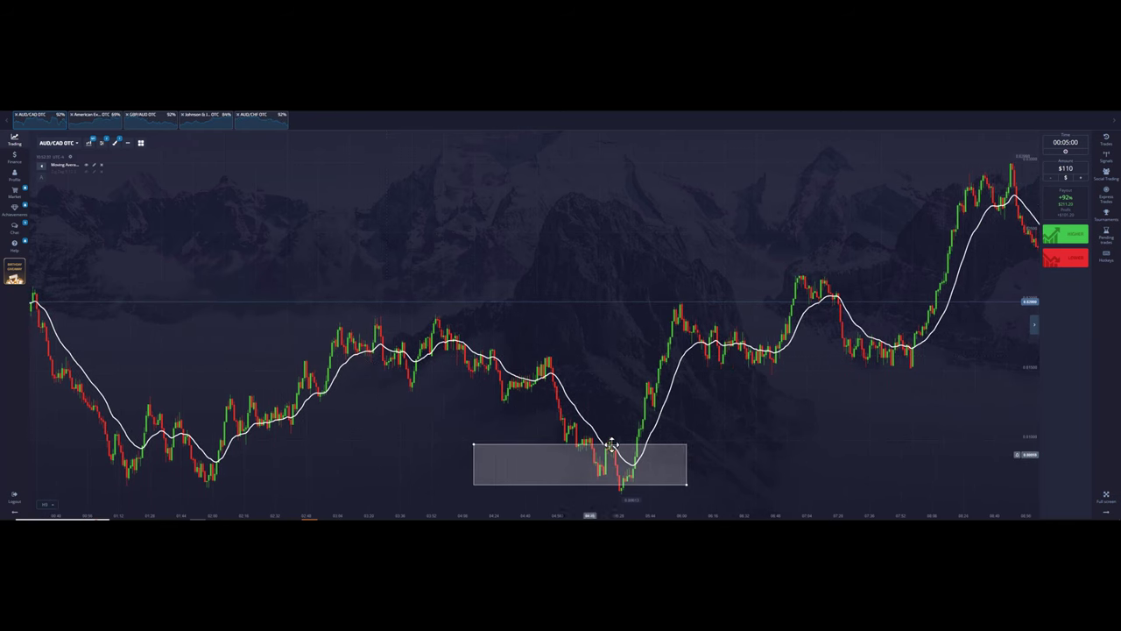
drag(289, 276, 509, 270)
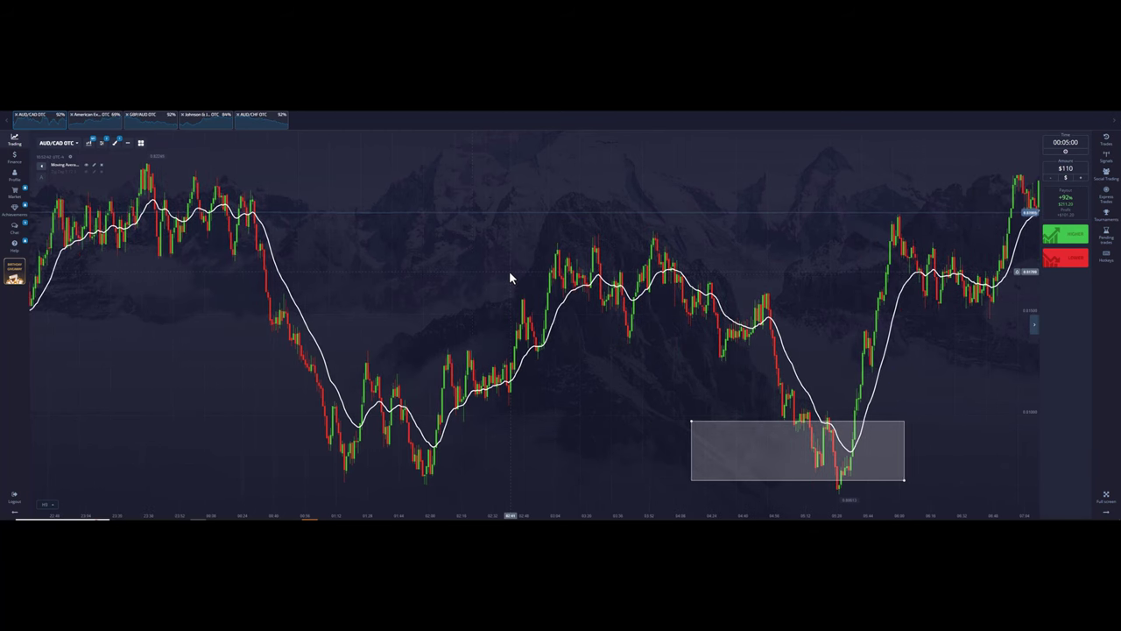
mouse_move(194, 314)
mouse_down()
mouse_move(464, 305)
mouse_move(395, 310)
mouse_up()
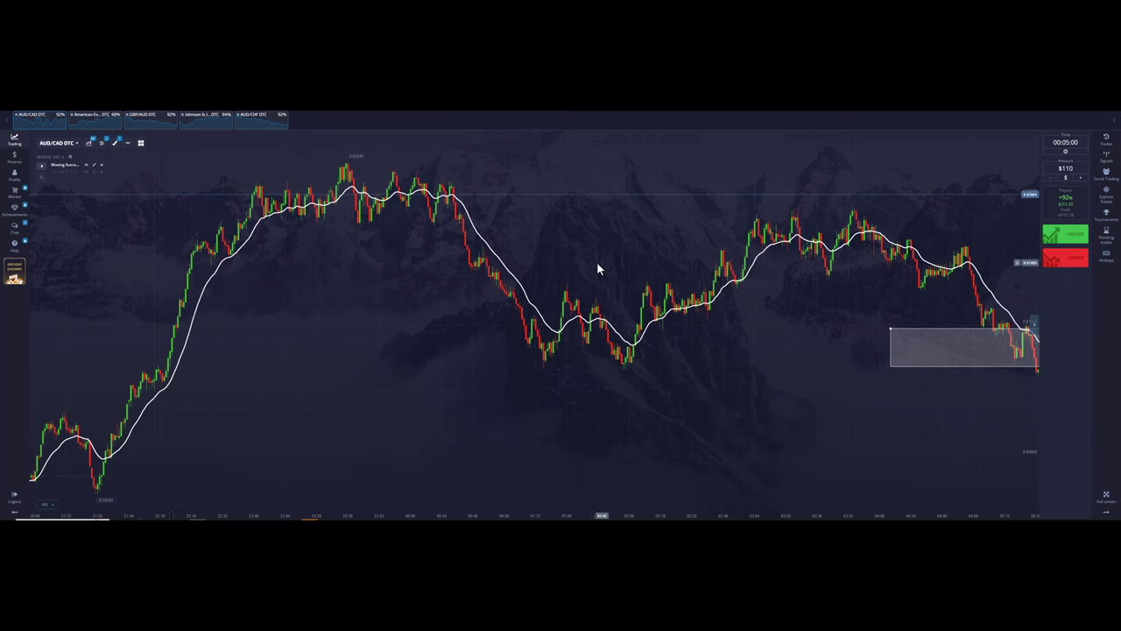
drag(598, 268, 385, 250)
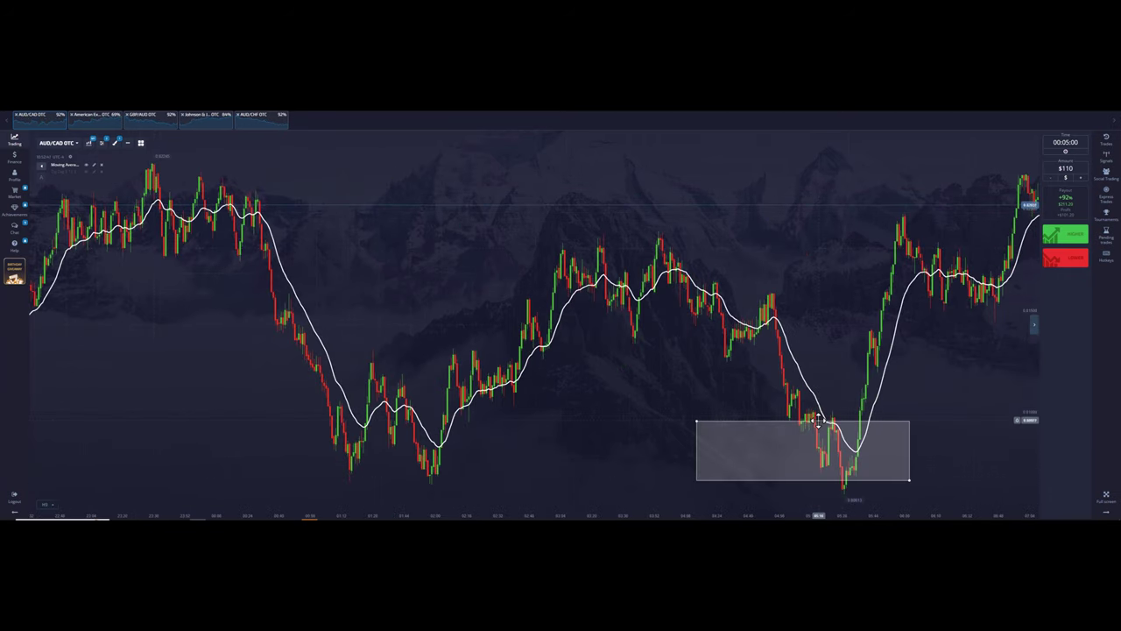
drag(759, 403, 566, 380)
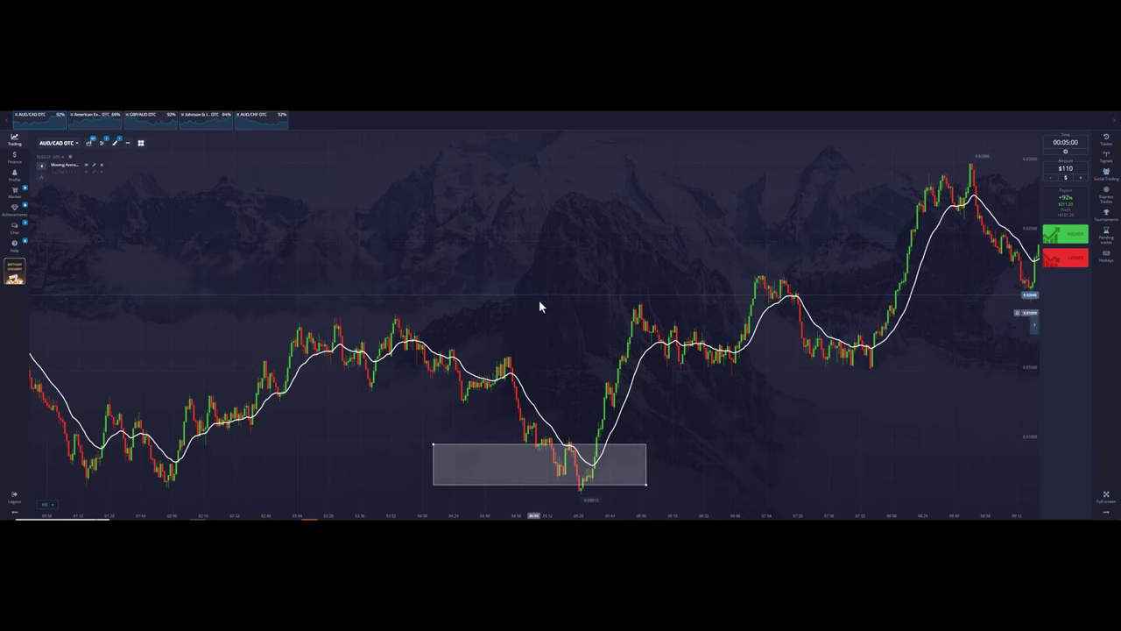
Check the American Express OTC chart, and open GBP/AUD OTC to examine its marked zone and the preceding decline.
click(92, 115)
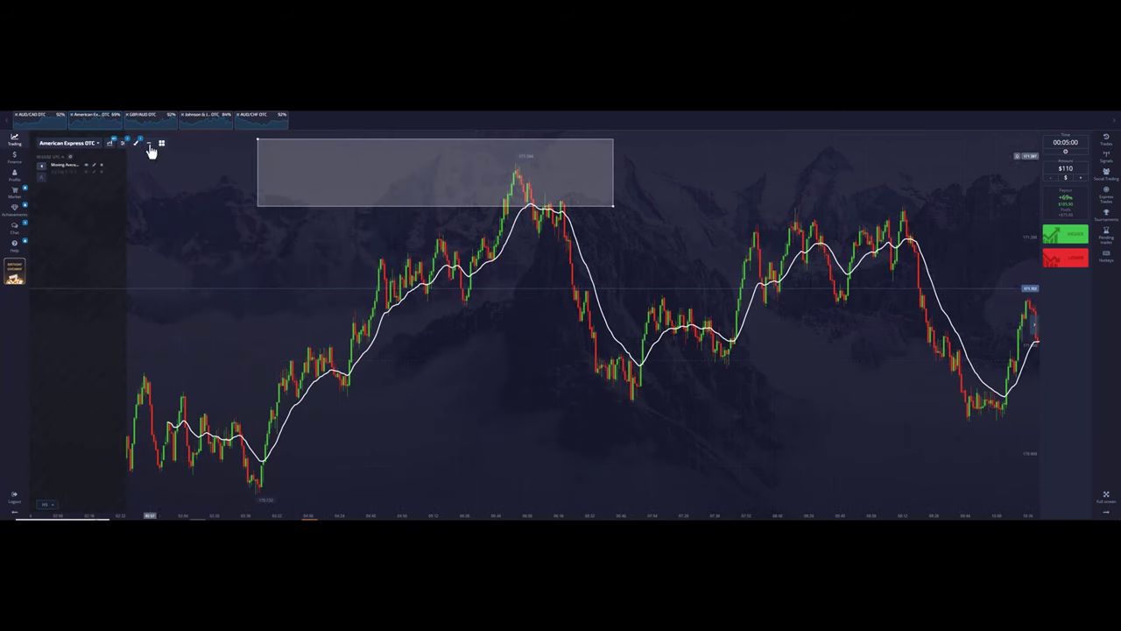
click(145, 116)
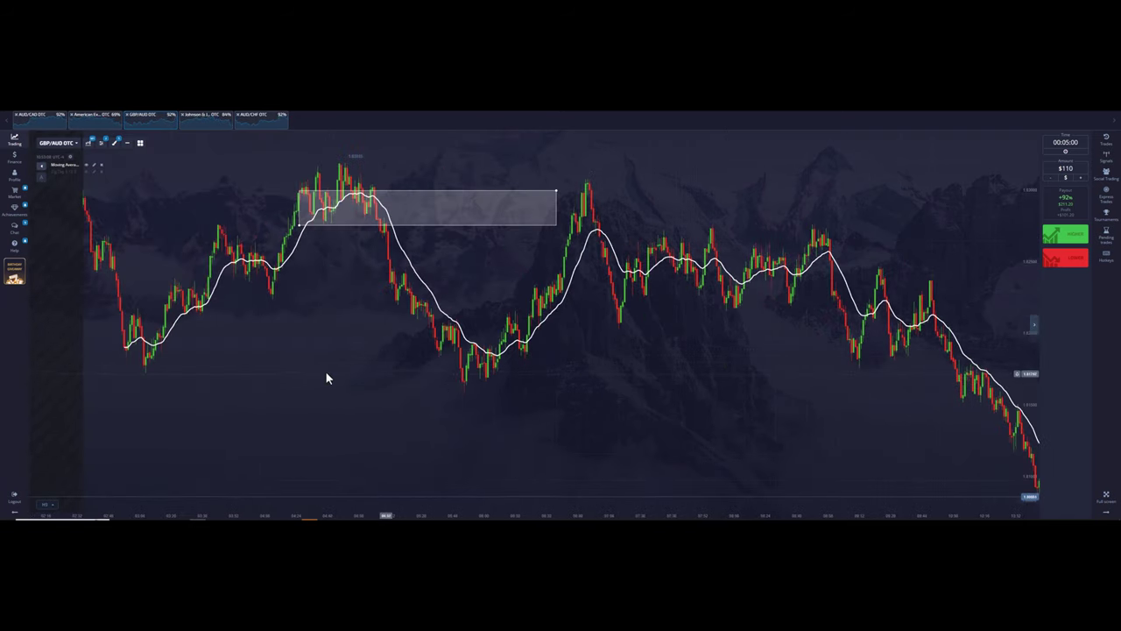
drag(355, 374, 660, 393)
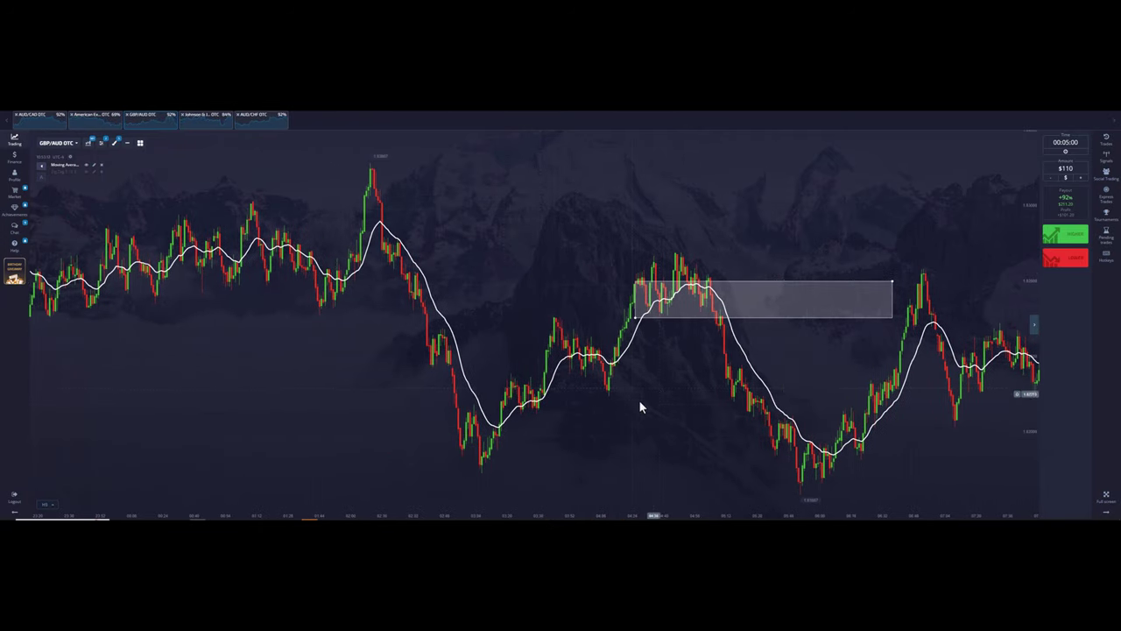
drag(557, 418, 619, 418)
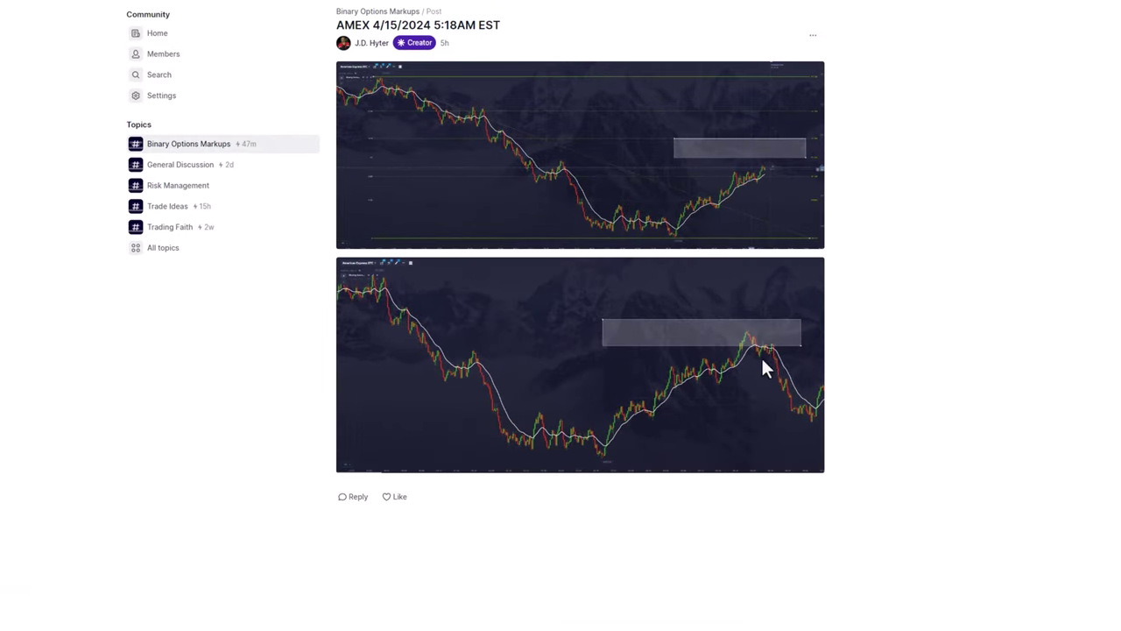
Open the Binary Options Markups topic in the community and find the GPB/AUD OTC 4/15/2024 5:05AM EST post.
click(176, 150)
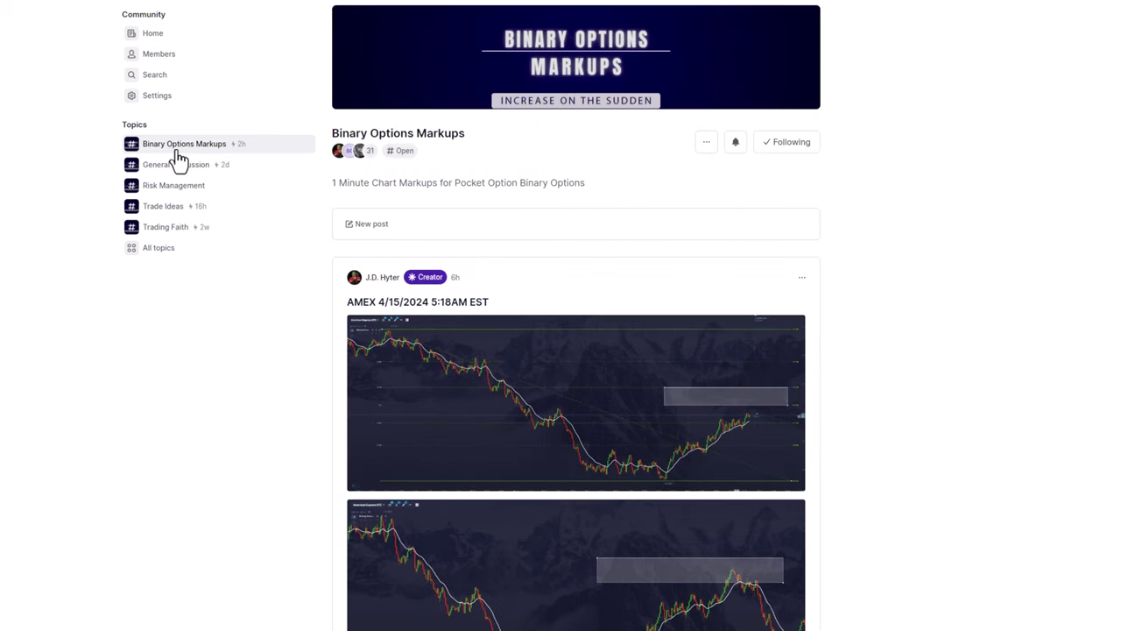
scroll(286, 278, down, 6)
scroll(290, 278, down, 9)
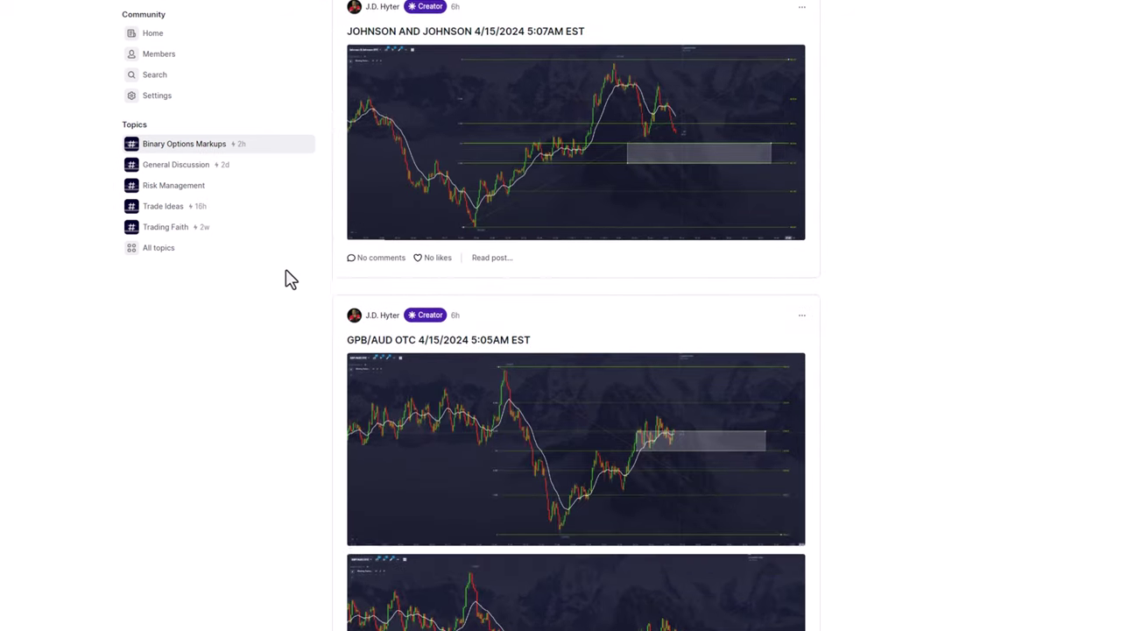
scroll(290, 279, up, 4)
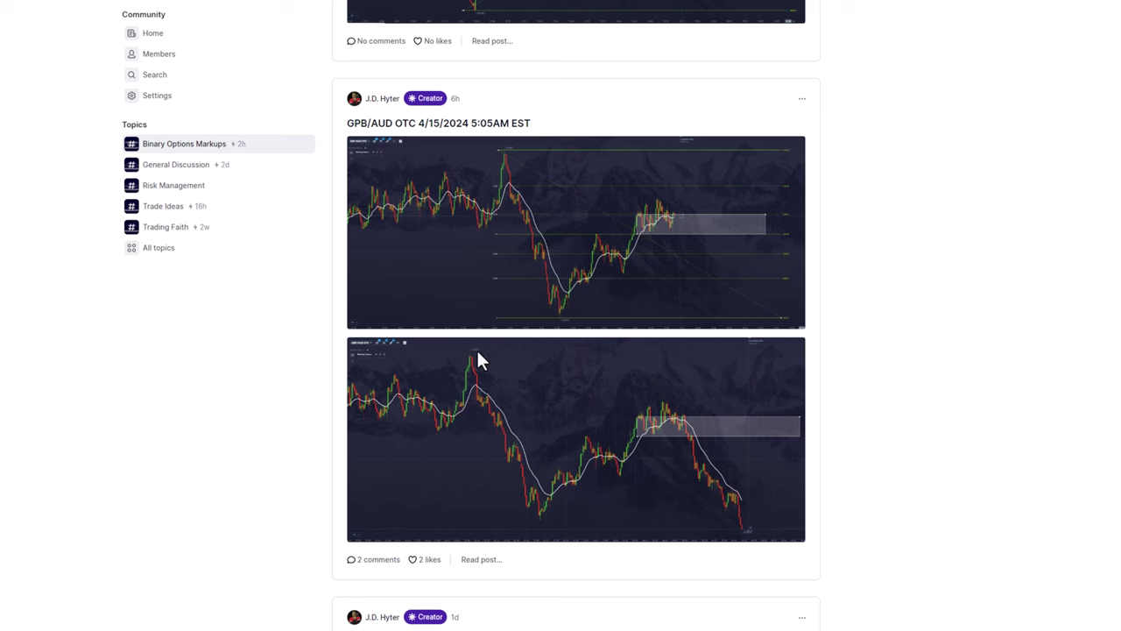
Open the Trade Ideas topic and browse its posts down to the GBP/USD long idea from 4/8/2024.
click(165, 212)
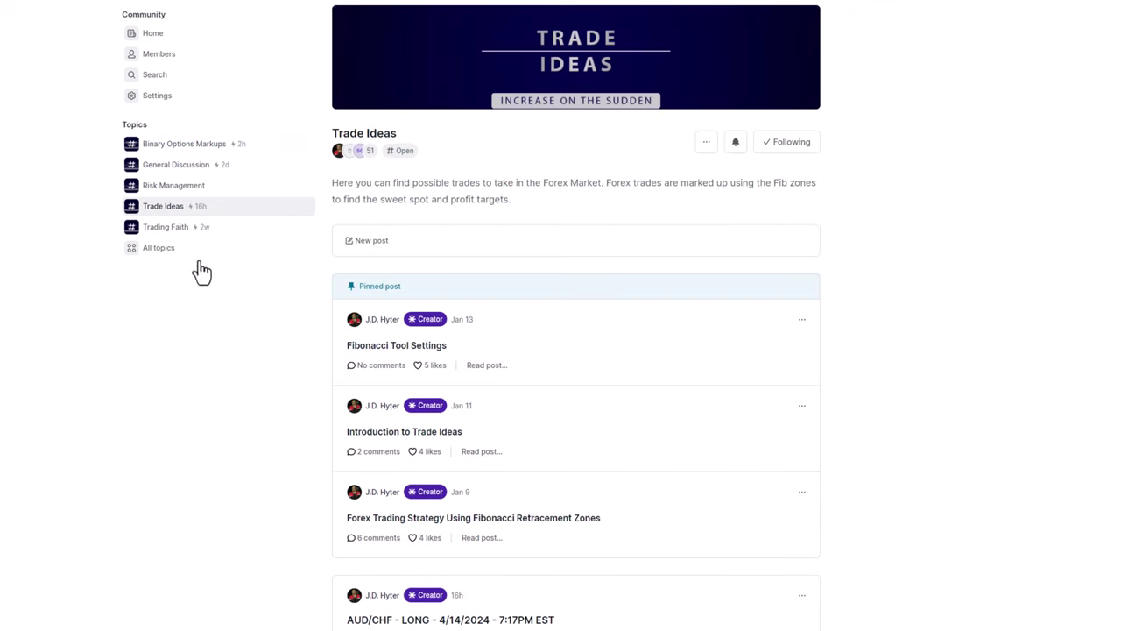
scroll(220, 308, down, 8)
scroll(229, 307, down, 15)
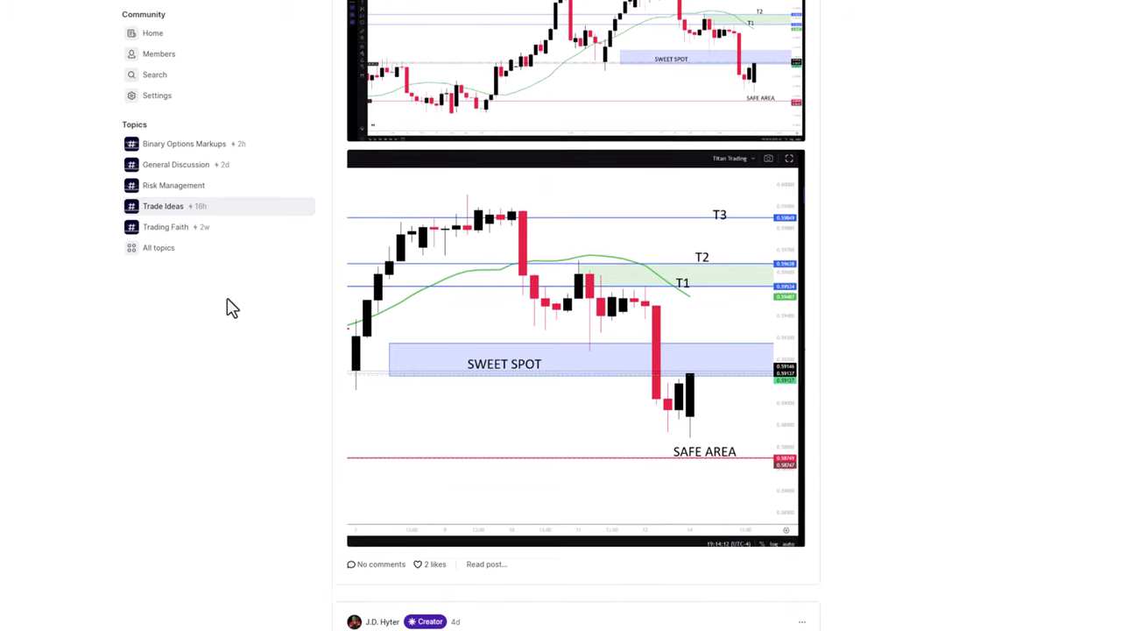
scroll(230, 307, down, 15)
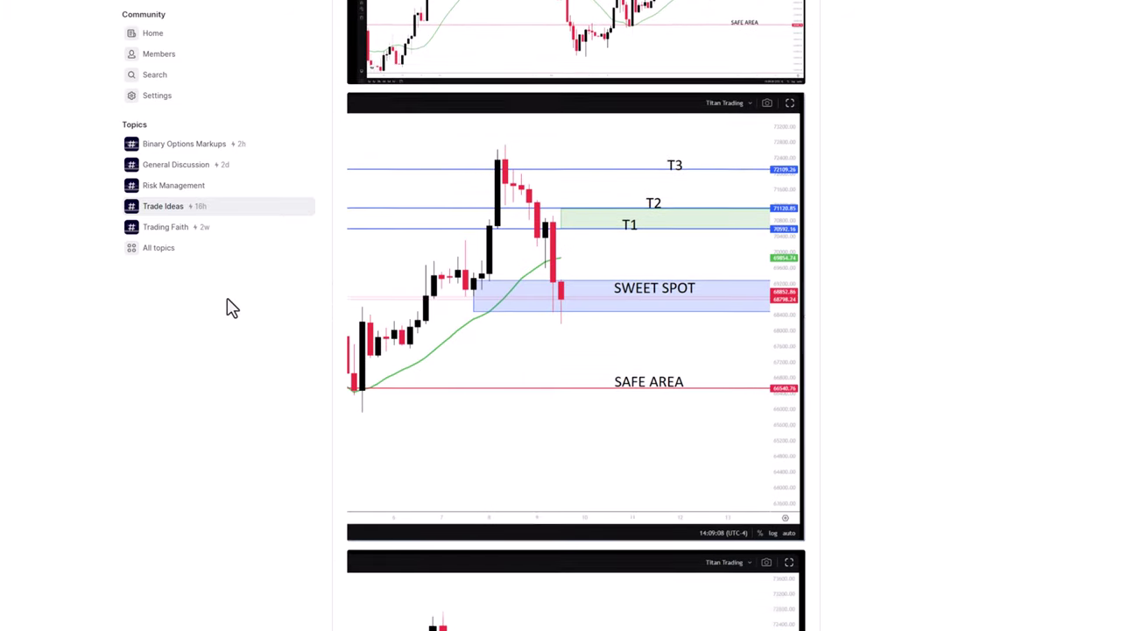
scroll(229, 307, down, 2)
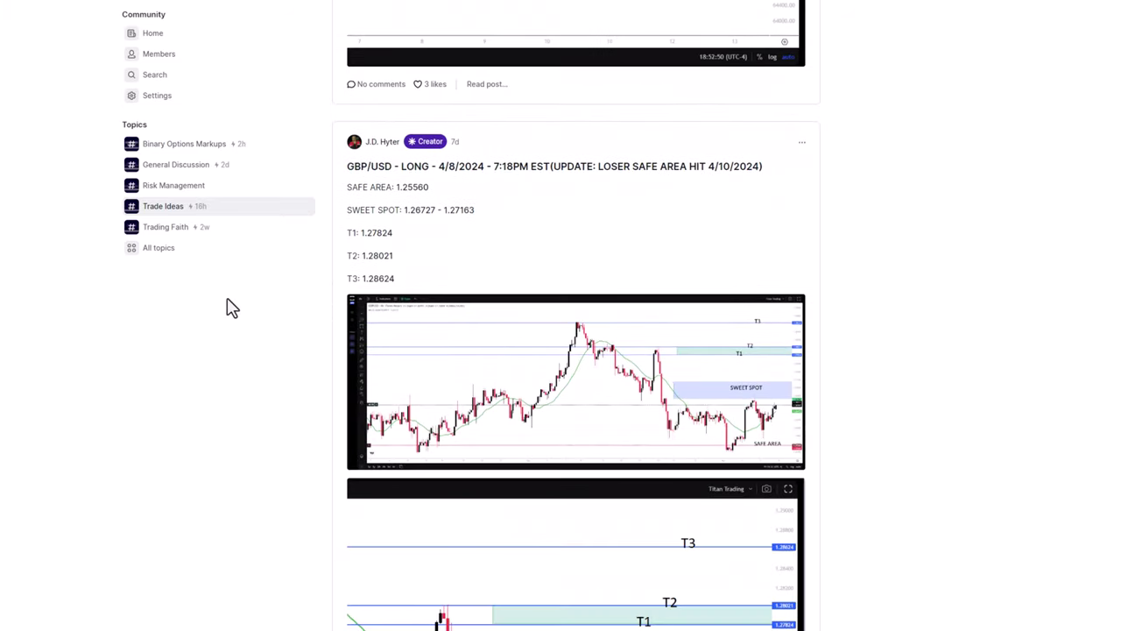
Return to the BTC/USD long post from 4/9/2024 and examine its levels, setup chart and follow-up chart.
scroll(229, 308, up, 4)
scroll(229, 307, up, 3)
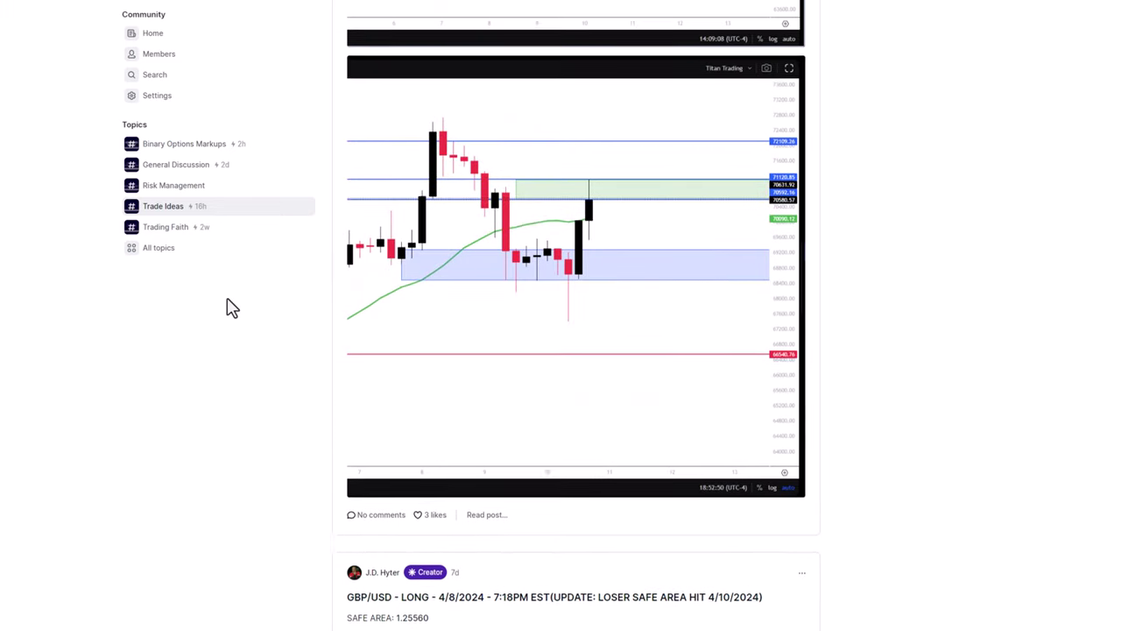
scroll(229, 307, down, 1)
scroll(229, 308, up, 10)
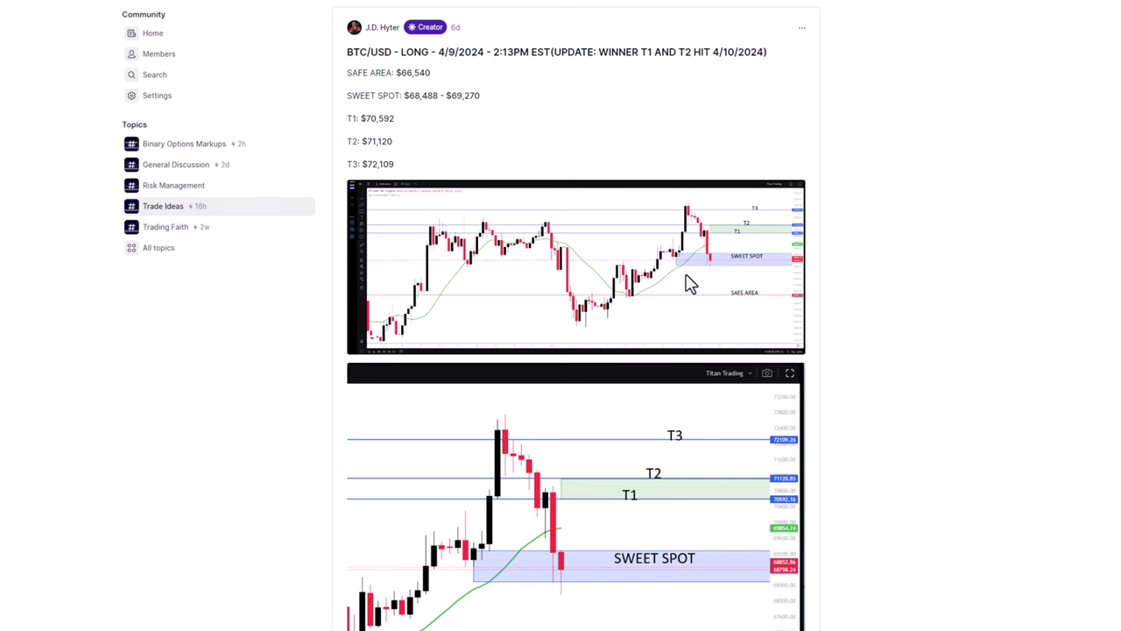
scroll(683, 283, down, 6)
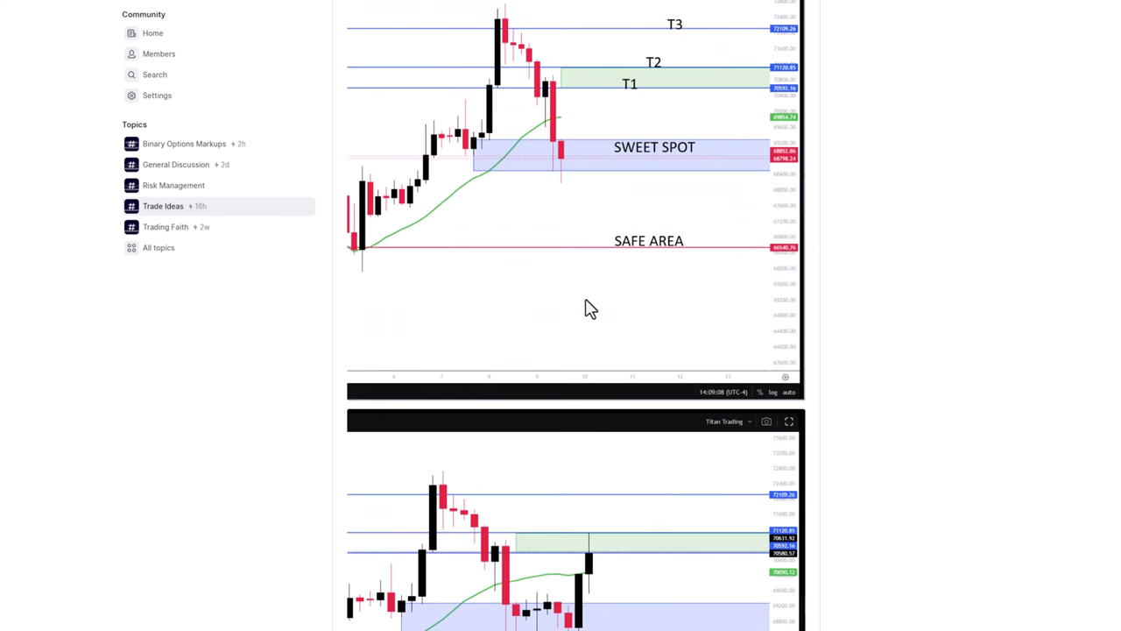
scroll(585, 302, down, 2)
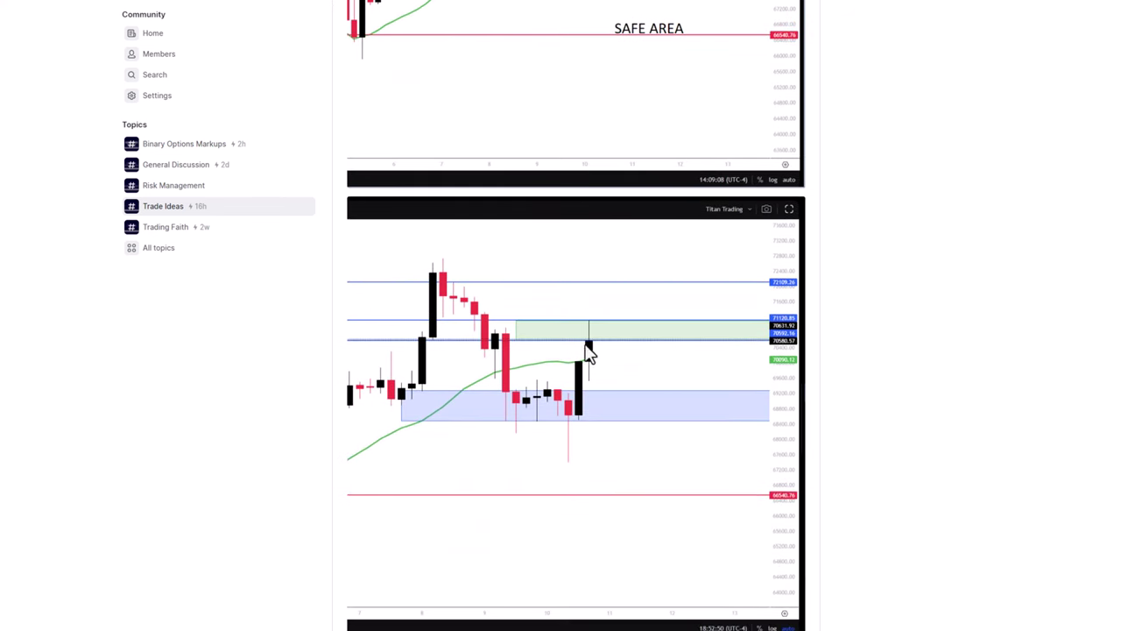